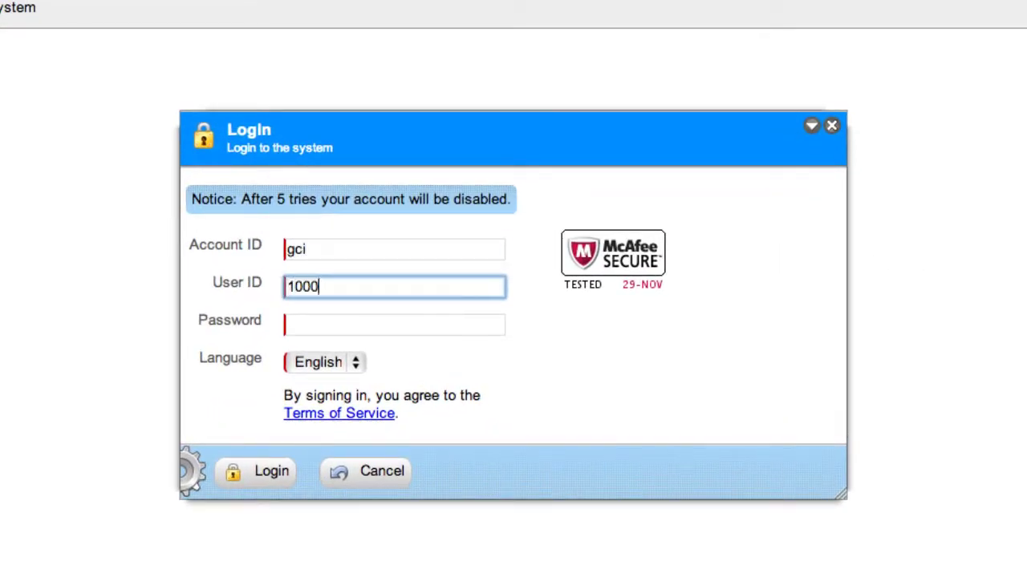
- Log in to Gearco with the entered account ID, user ID and password
left_click(238, 478)
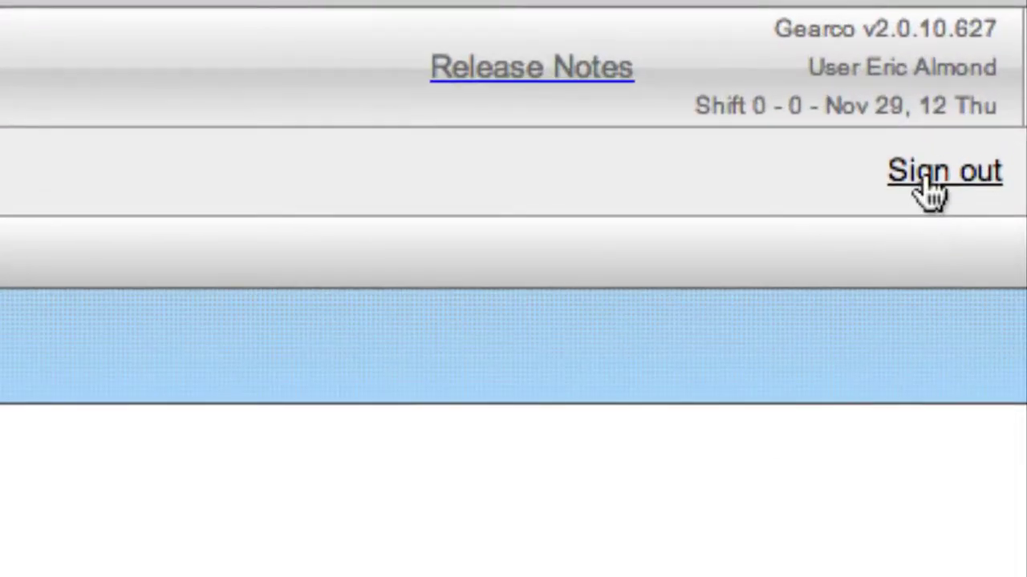
- Sign out of the Gearco session to reach the Hotel Demo home dashboard
left_click(930, 193)
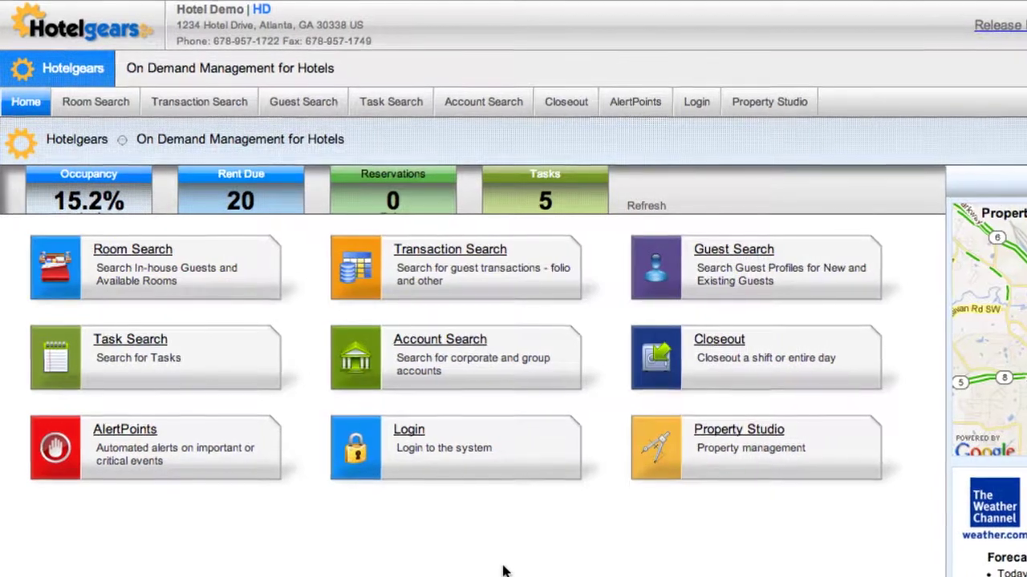
- Open Room Search to list Hotel Demo's rooms and in-house guests
left_click(256, 278)
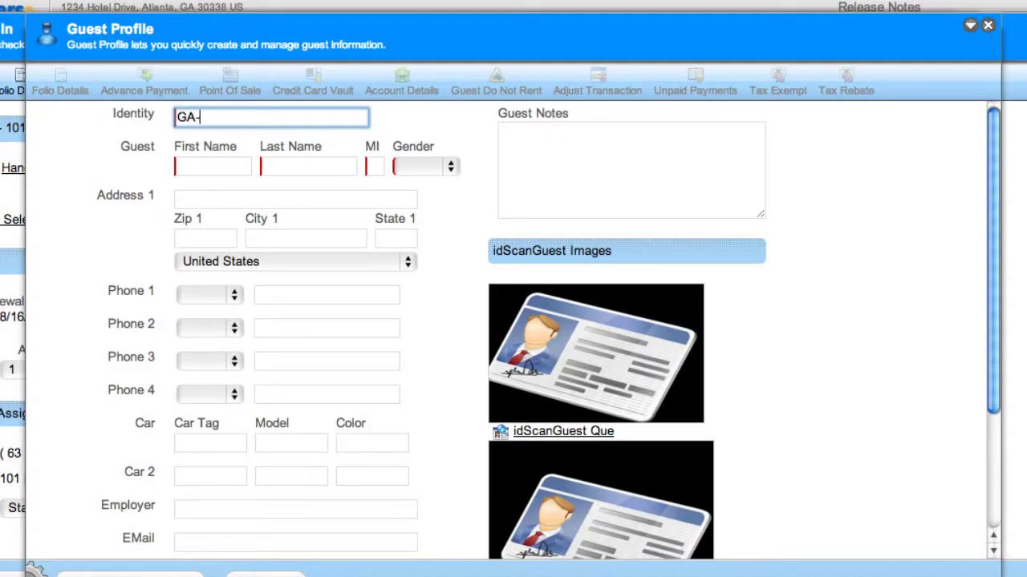
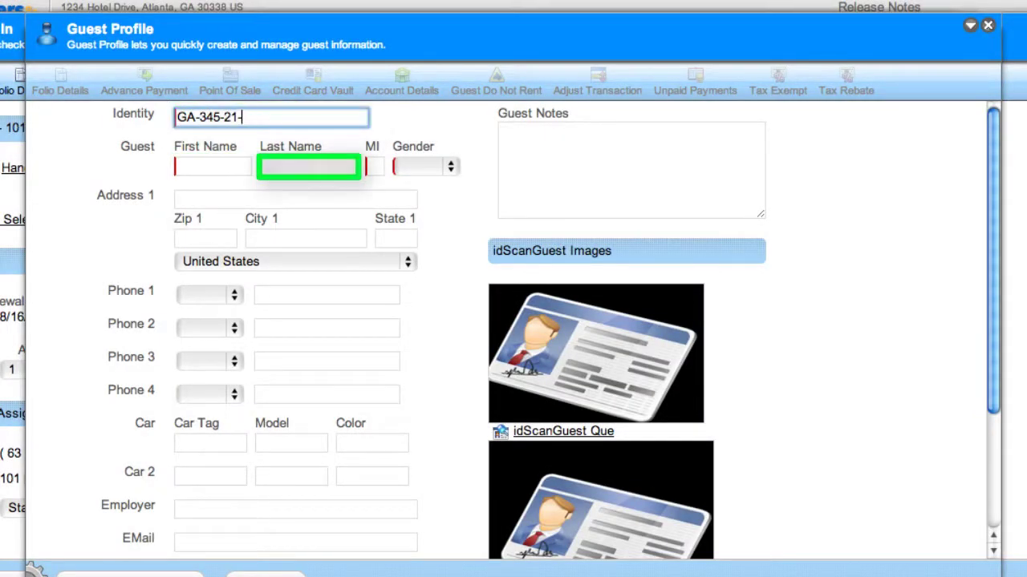
- Enter the guest's identity number, first name and last name in the Guest Profile form
left_click(213, 166)
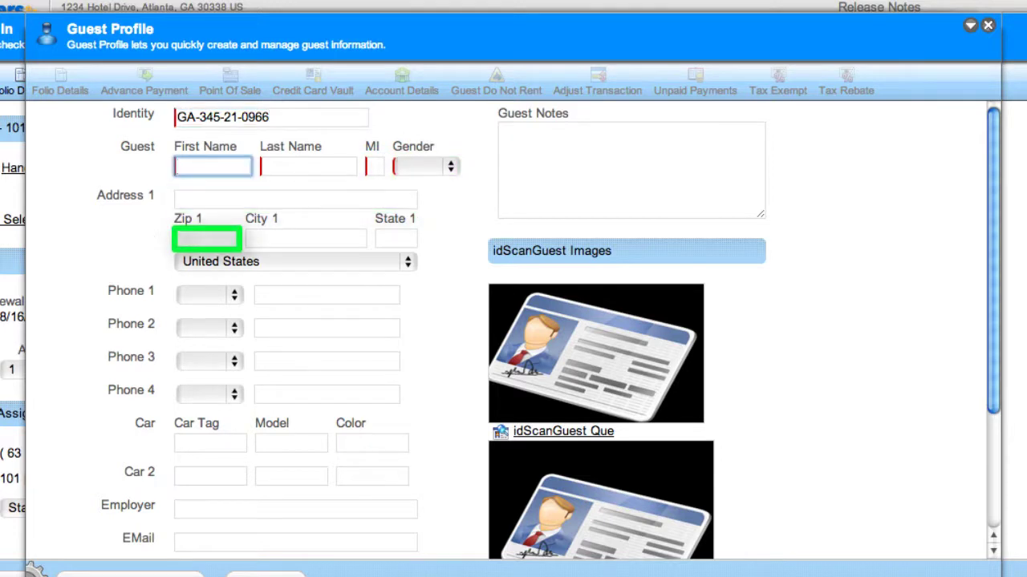
type("Davi")
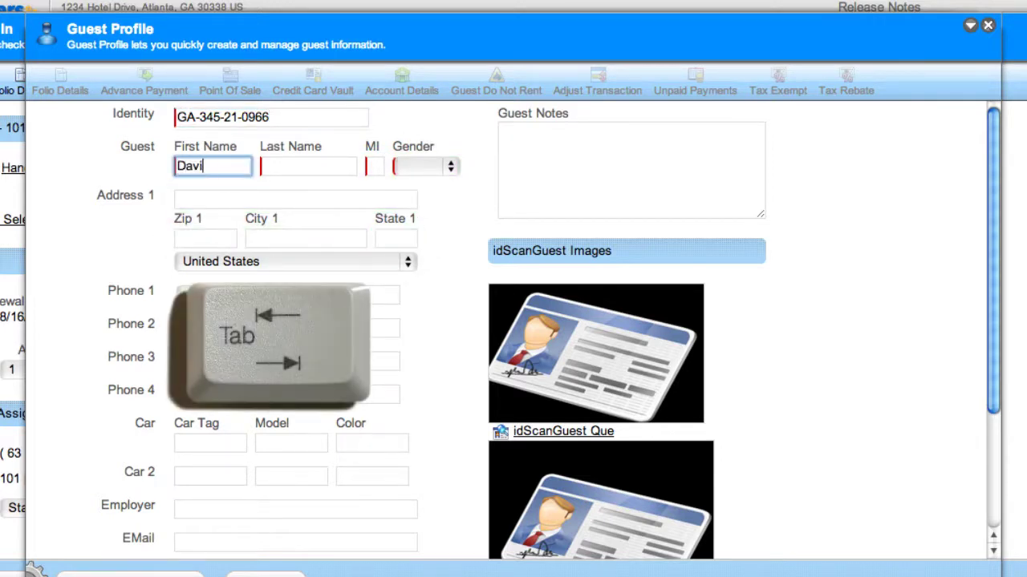
type("d")
key("Tab")
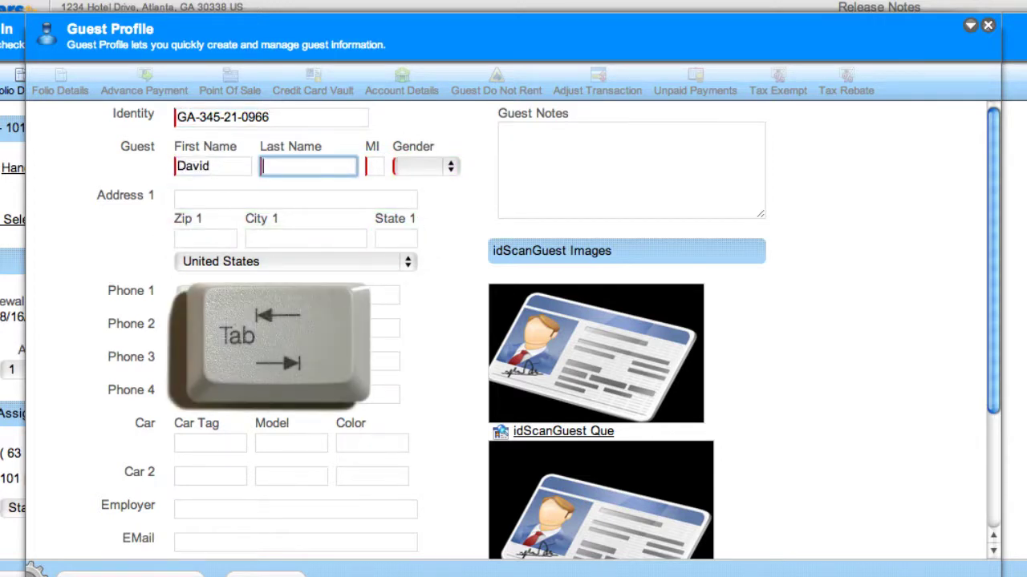
type("Rock")
type("efeller")
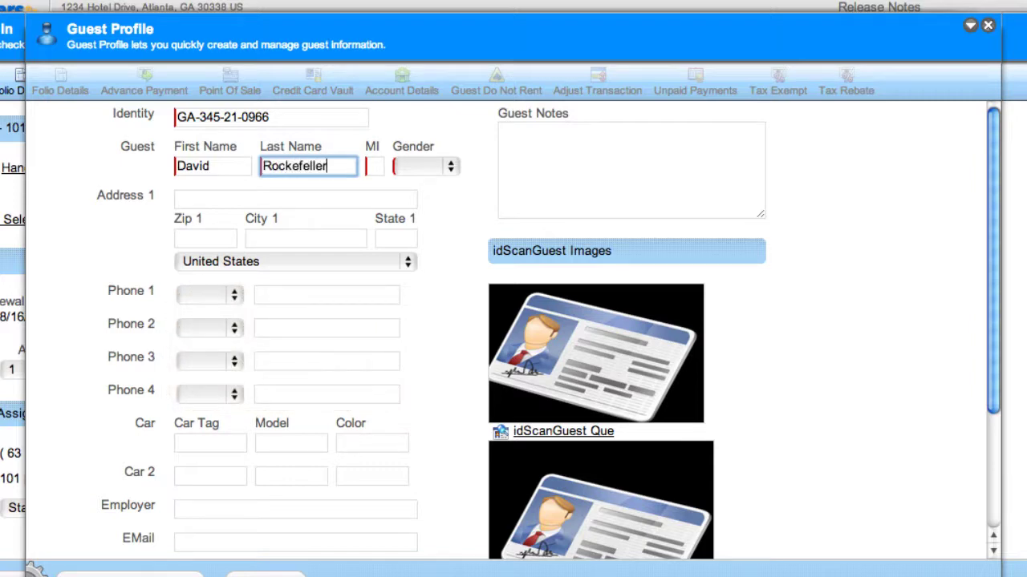